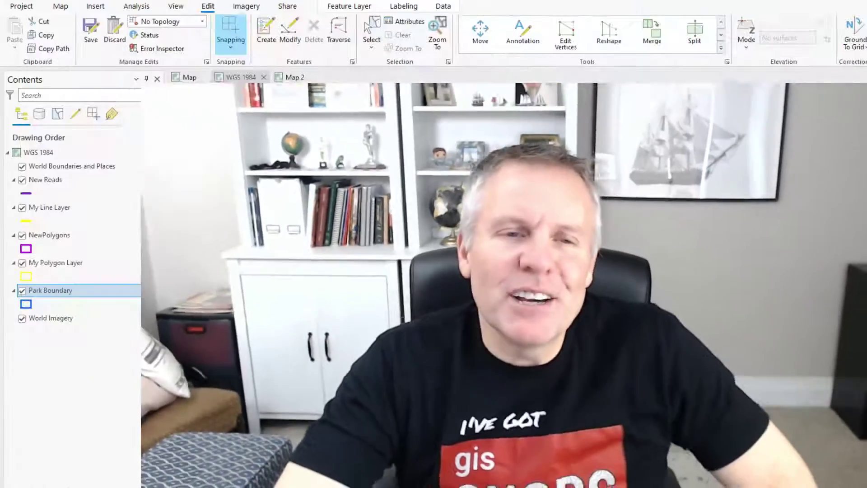
Zoom and pan the map along the road to inspect it.
{"action": "scroll", "coordinate": [722, 206], "scroll_direction": "up", "scroll_amount": 2}
{"action": "scroll", "coordinate": [721, 206], "scroll_direction": "up", "scroll_amount": 2}
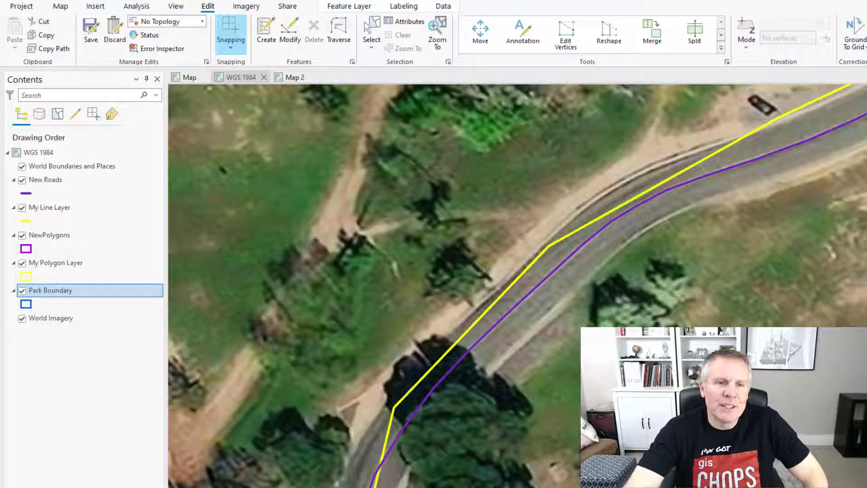
{"action": "scroll", "coordinate": [517, 285], "scroll_direction": "down", "scroll_amount": 3}
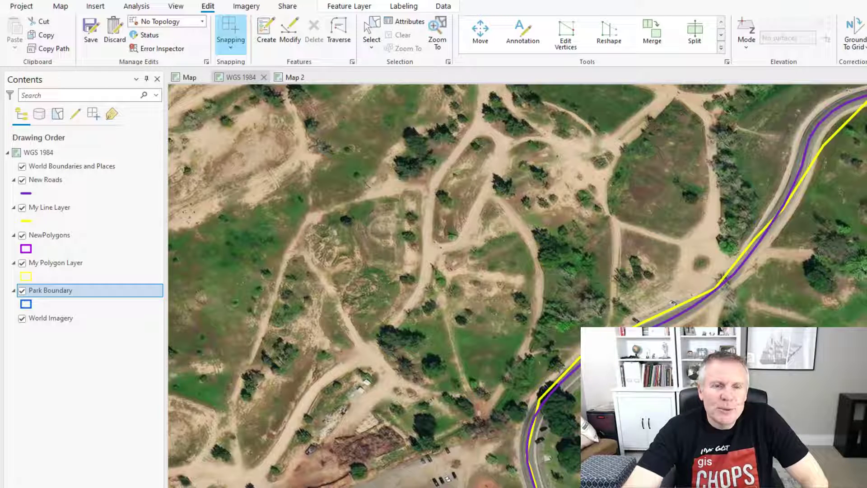
{"action": "scroll", "coordinate": [633, 393], "scroll_direction": "up", "scroll_amount": 4}
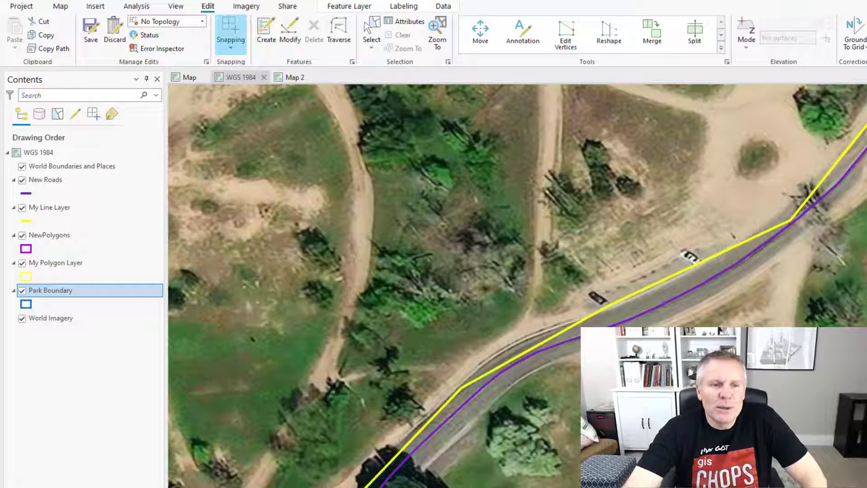
{"action": "scroll", "coordinate": [678, 398], "scroll_direction": "down", "scroll_amount": 5}
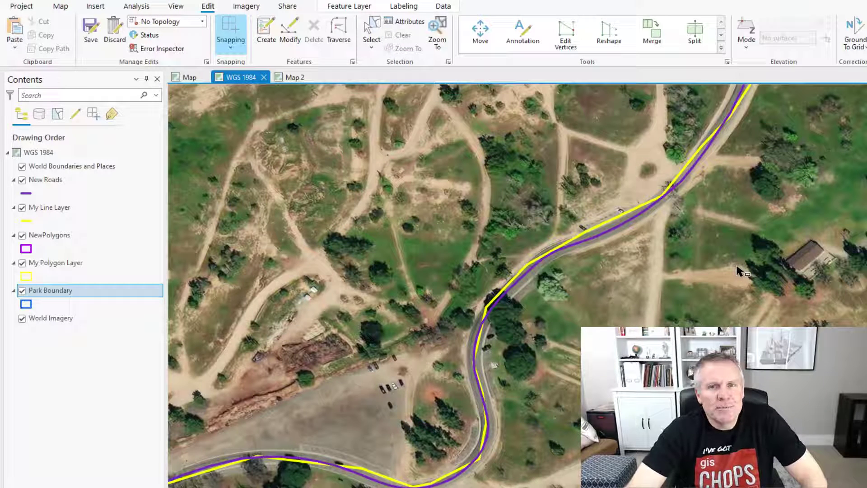
{"action": "key", "text": "Down"}
{"action": "key", "text": "Left"}
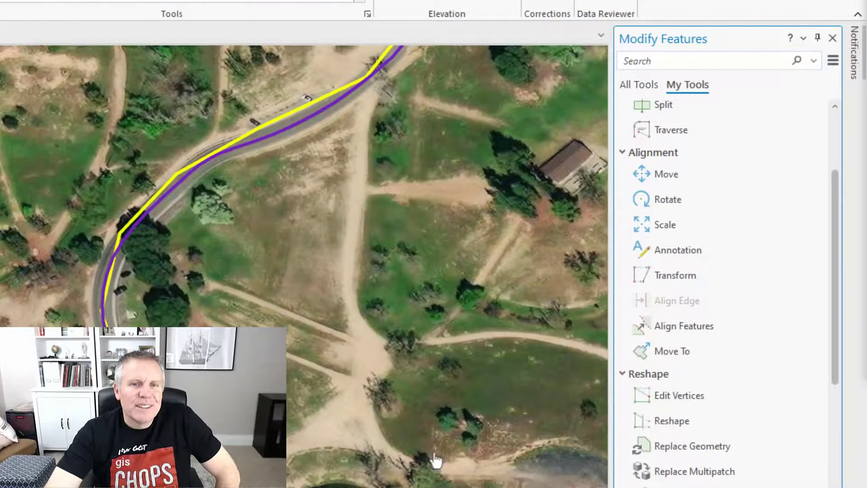
{"action": "scroll", "coordinate": [669, 351], "scroll_direction": "down", "scroll_amount": 3}
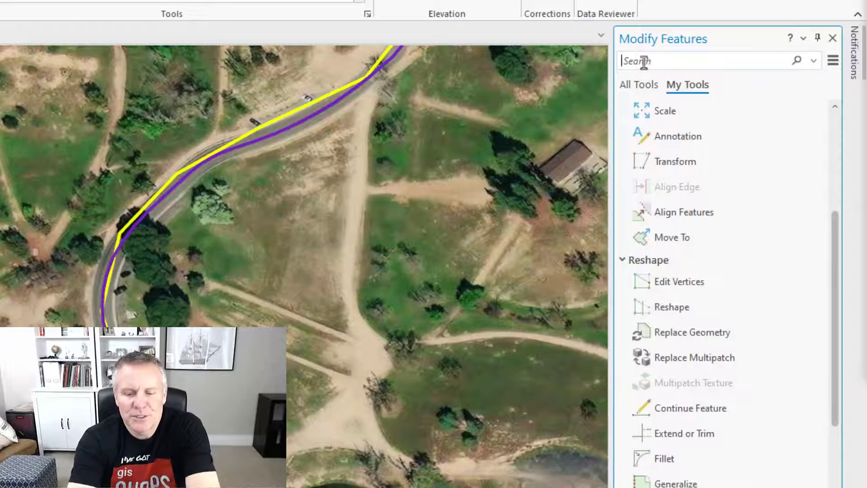
Search the Modify Features tools for 'replace' and start Replace Geometry.
{"action": "left_click", "coordinate": [644, 61]}
{"action": "type", "text": "replace"}
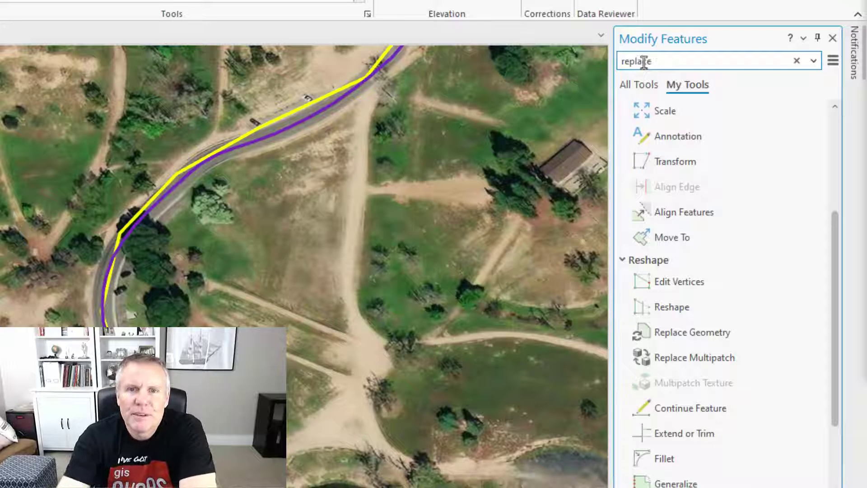
{"action": "key", "text": "Escape"}
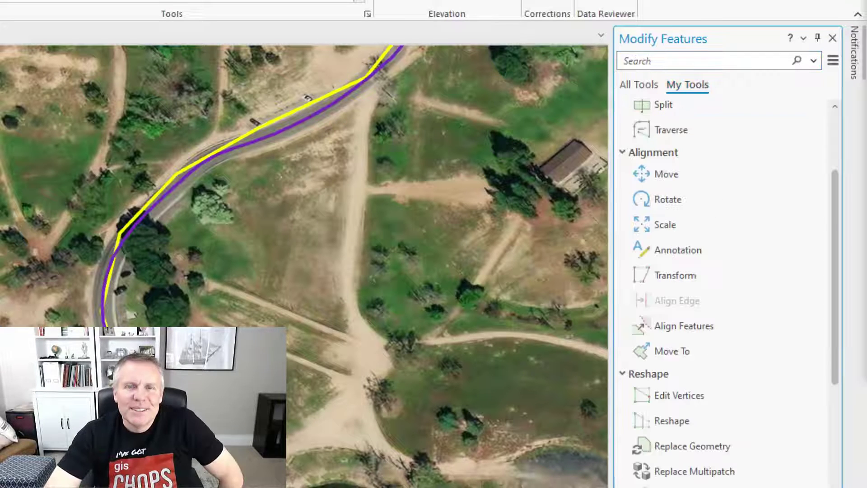
{"action": "left_click", "coordinate": [704, 455]}
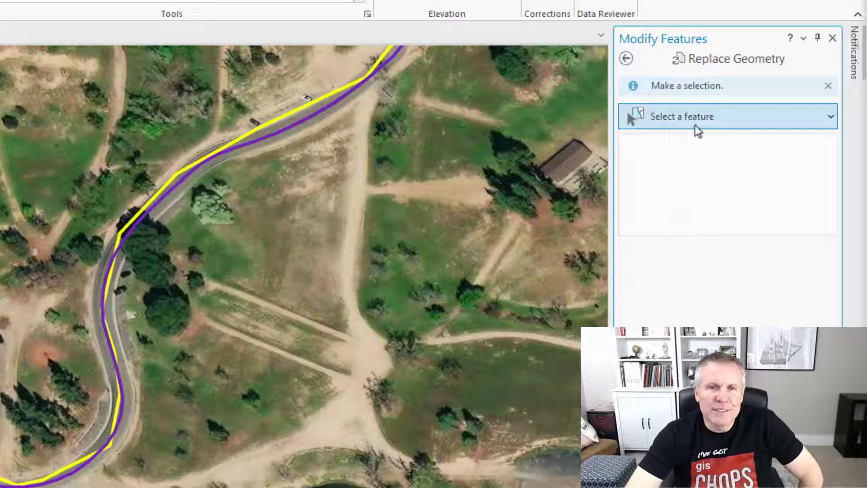
Select the yellow line, feature 101, with a rectangle selection.
{"action": "left_click", "coordinate": [832, 117]}
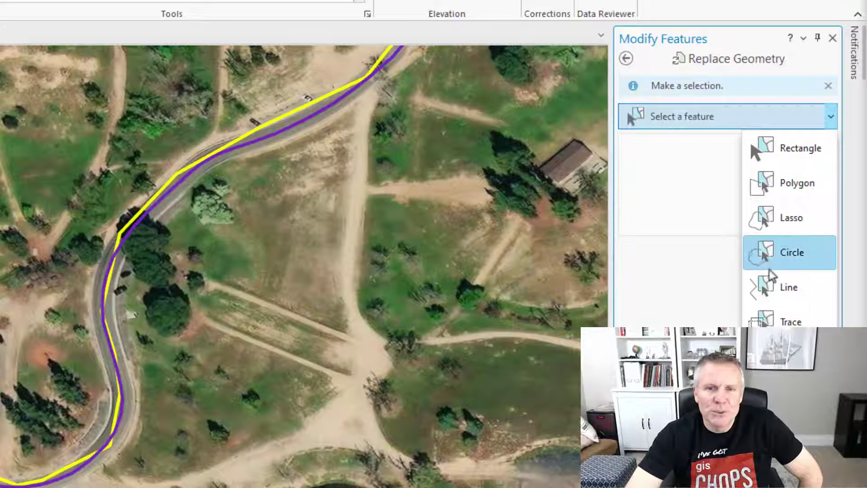
{"action": "left_click", "coordinate": [627, 114]}
{"action": "left_click_drag", "start_coordinate": [276, 101], "coordinate": [295, 122]}
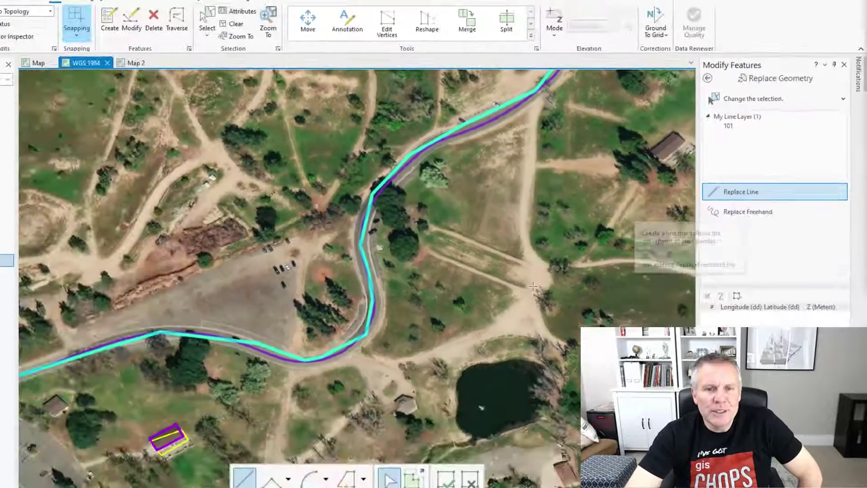
{"action": "left_click", "coordinate": [520, 296]}
{"action": "left_click", "coordinate": [540, 243]}
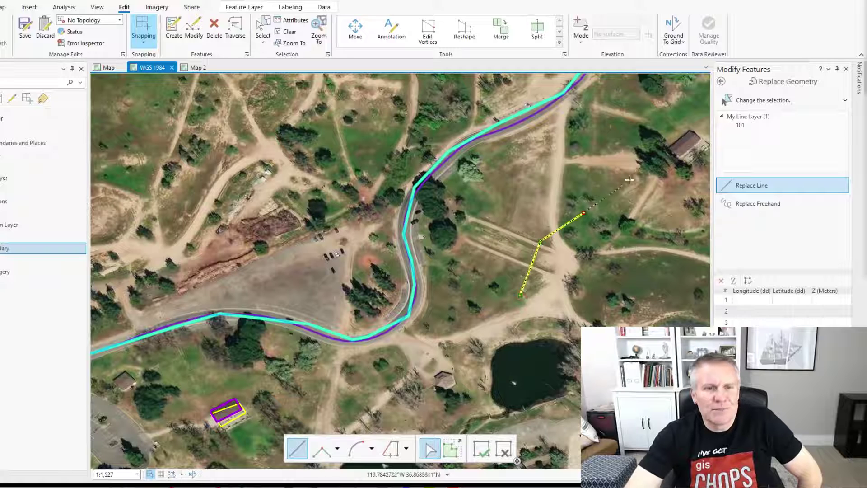
{"action": "left_click", "coordinate": [642, 170]}
{"action": "left_click", "coordinate": [657, 140]}
{"action": "left_click", "coordinate": [656, 121]}
{"action": "left_click", "coordinate": [391, 448]}
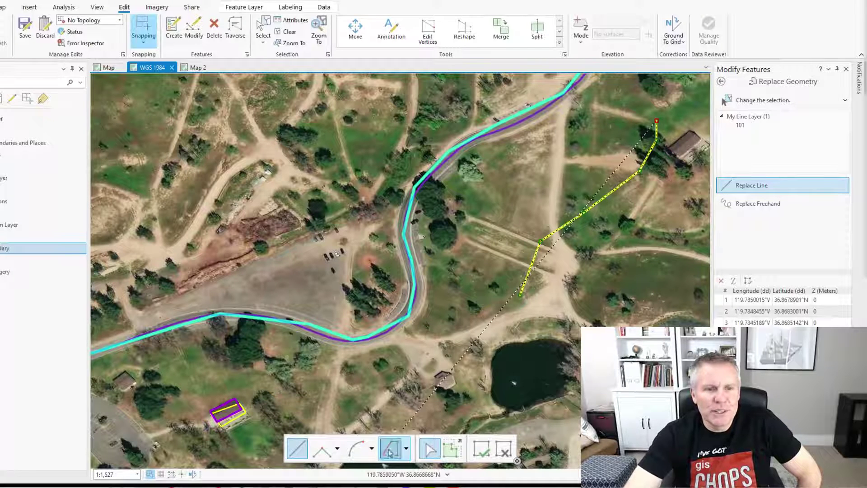
{"action": "left_click", "coordinate": [315, 331]}
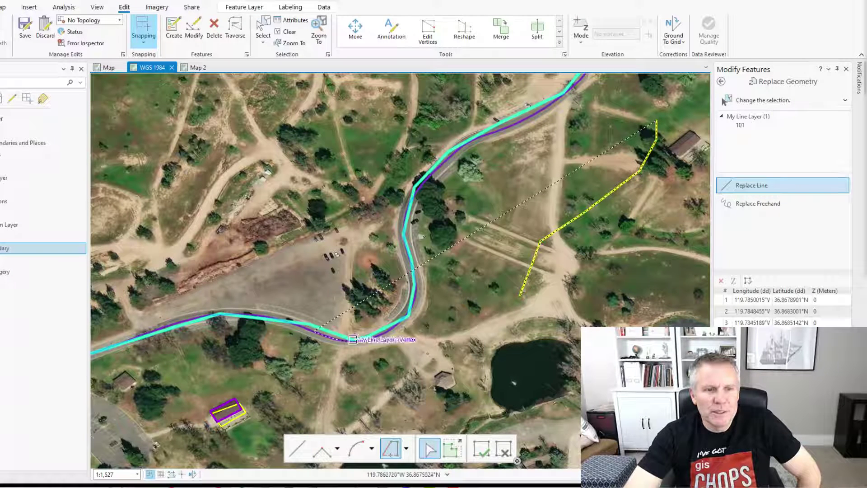
{"action": "double_click", "coordinate": [435, 251]}
{"action": "left_click", "coordinate": [480, 265]}
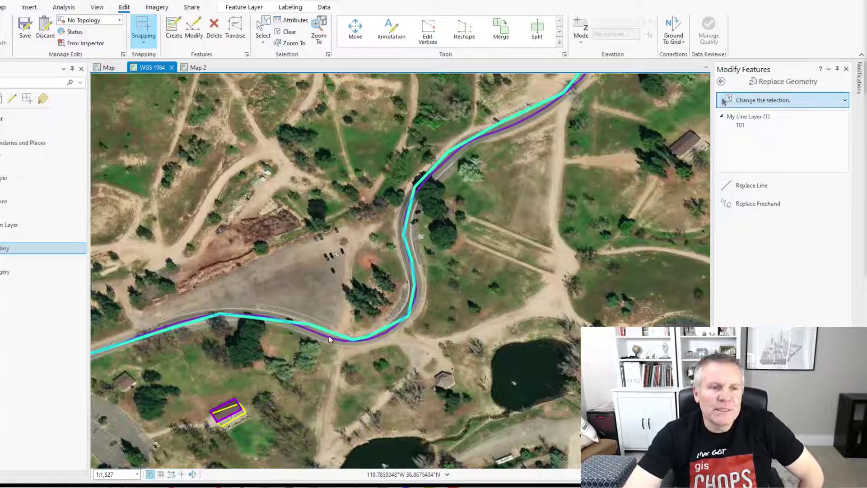
{"action": "scroll", "coordinate": [316, 338], "scroll_direction": "up", "scroll_amount": 5}
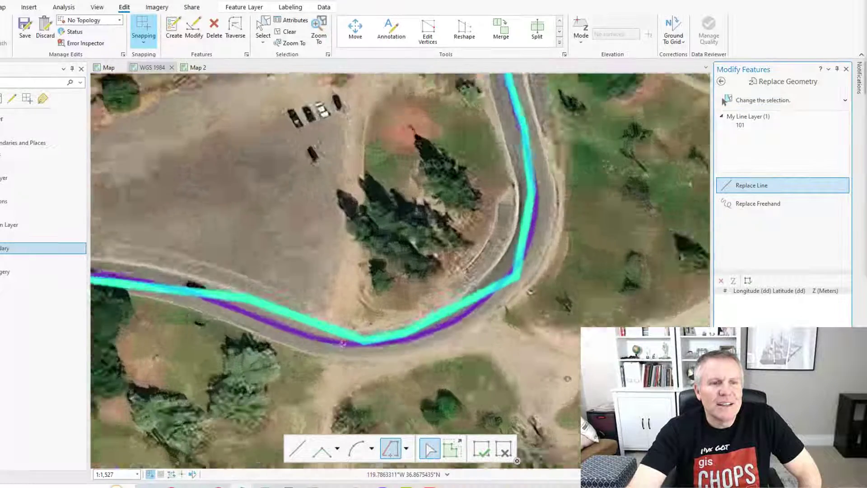
{"action": "right_click", "coordinate": [283, 333]}
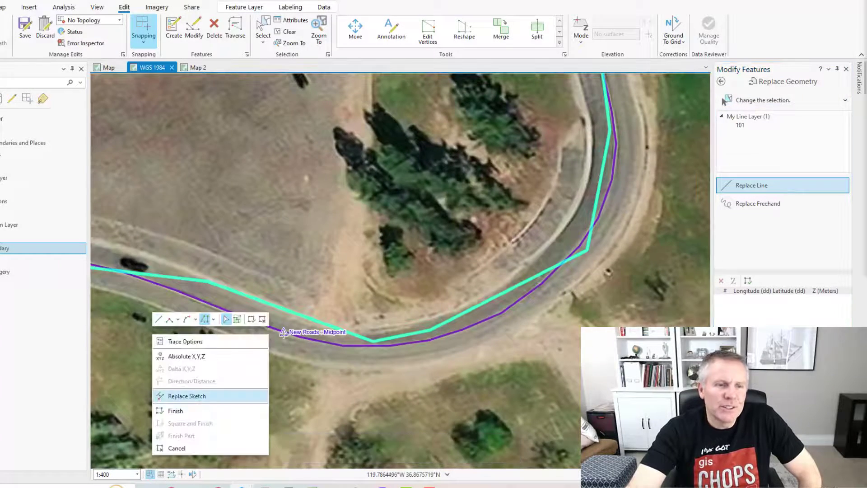
{"action": "left_click", "coordinate": [188, 398]}
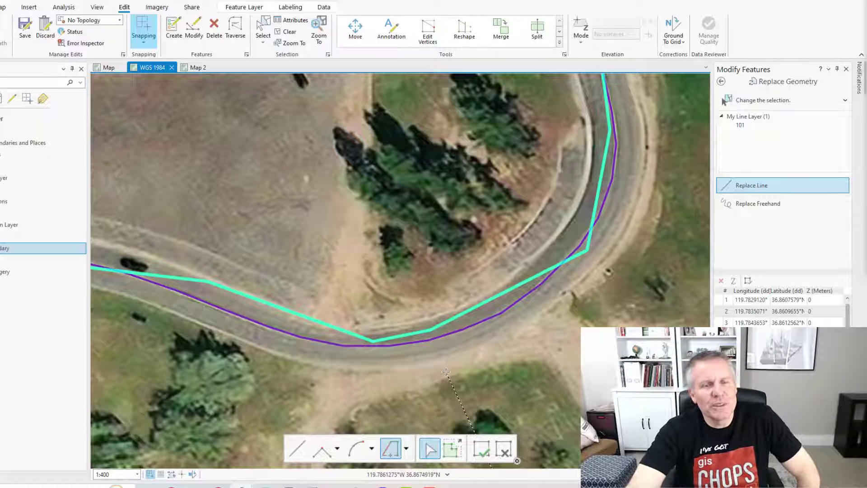
{"action": "scroll", "coordinate": [446, 371], "scroll_direction": "down", "scroll_amount": 8}
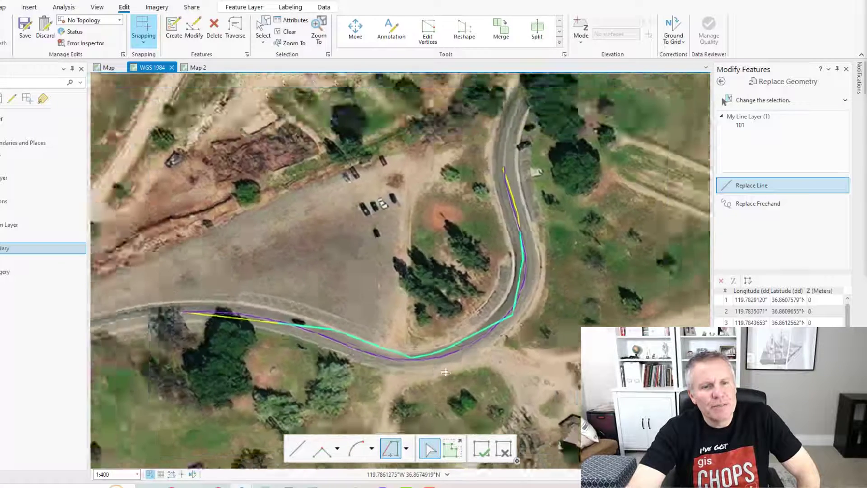
{"action": "scroll", "coordinate": [437, 292], "scroll_direction": "down", "scroll_amount": 3}
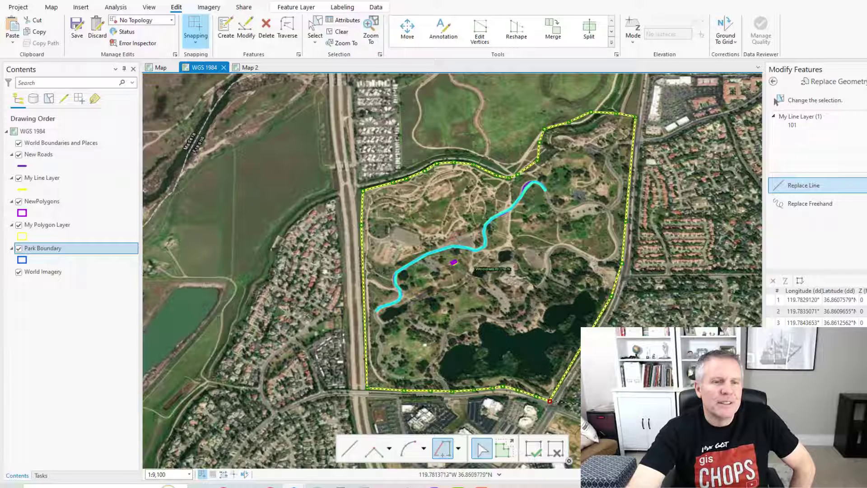
{"action": "left_click", "coordinate": [557, 452]}
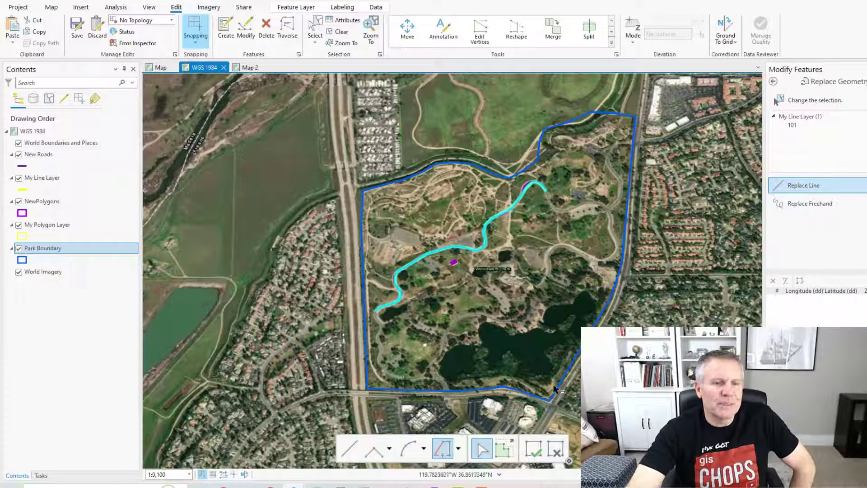
Hide Park Boundary, trace the new line along the New Roads path, and finish.
{"action": "left_click", "coordinate": [18, 249]}
{"action": "scroll", "coordinate": [500, 262], "scroll_direction": "up", "scroll_amount": 10}
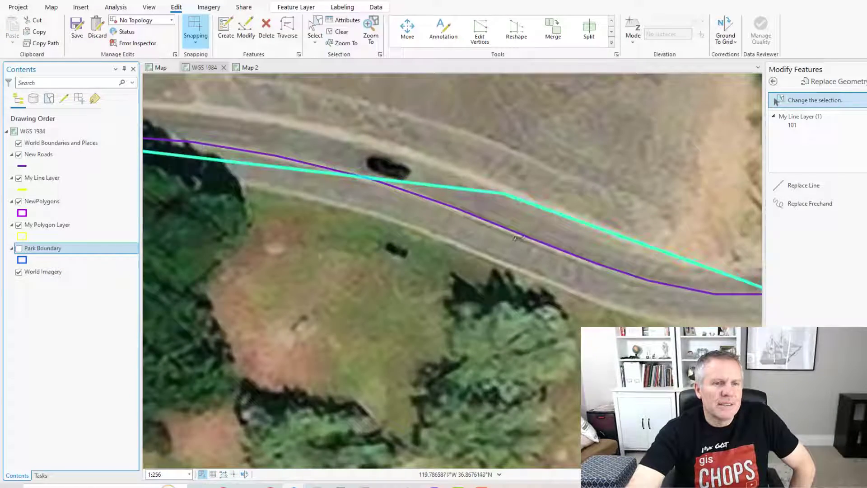
{"action": "left_click", "coordinate": [803, 185]}
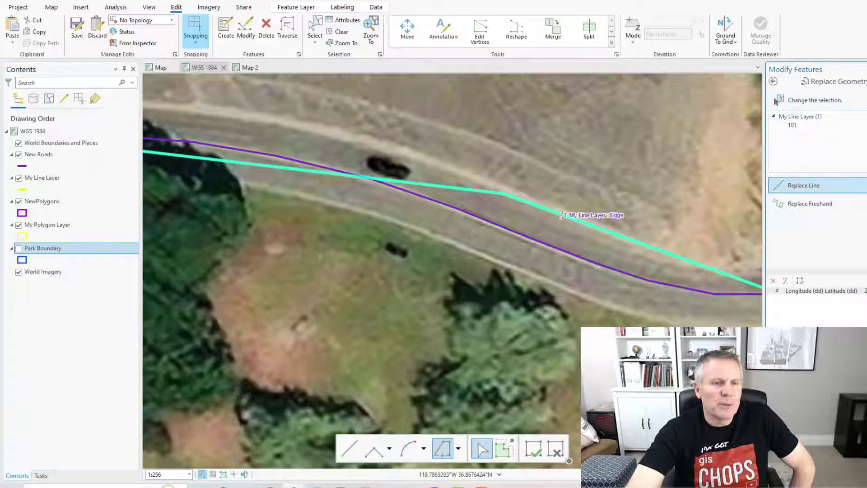
{"action": "right_click", "coordinate": [518, 230]}
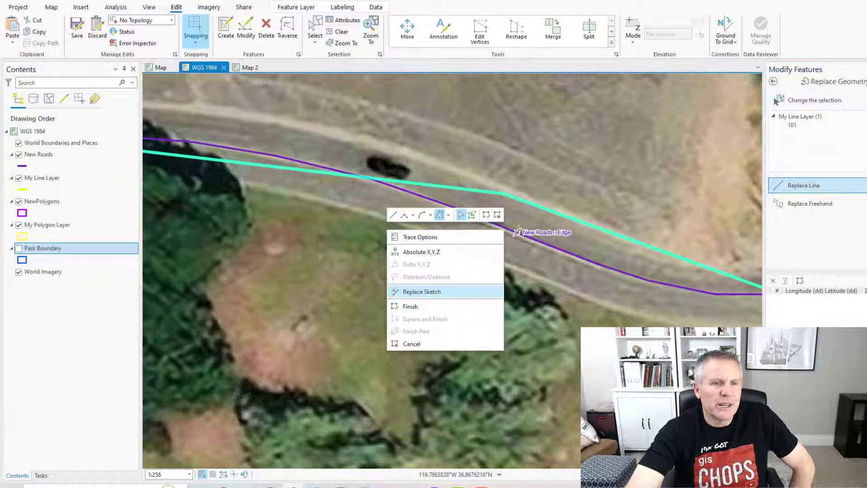
{"action": "left_click", "coordinate": [416, 290]}
{"action": "scroll", "coordinate": [416, 294], "scroll_direction": "down", "scroll_amount": 5}
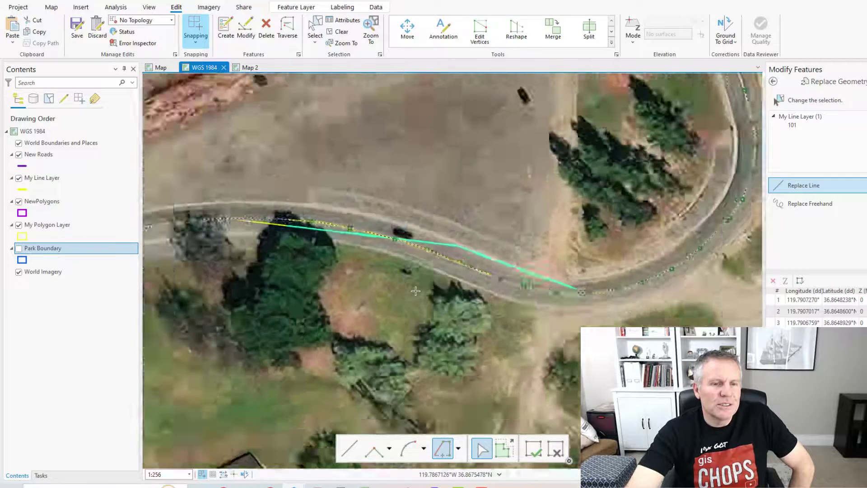
{"action": "scroll", "coordinate": [384, 321], "scroll_direction": "down", "scroll_amount": 1}
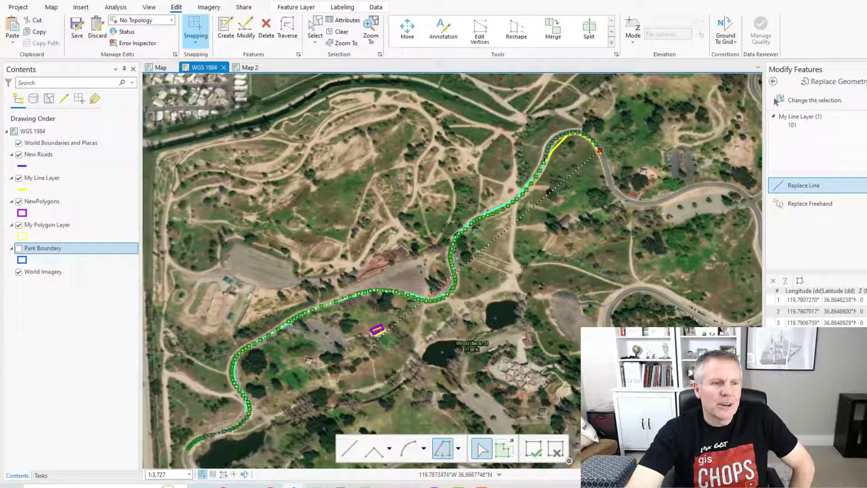
{"action": "left_click", "coordinate": [533, 449]}
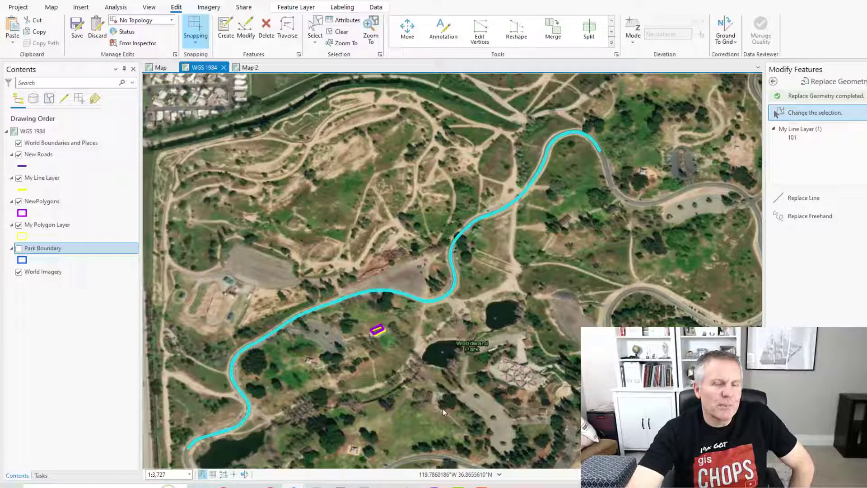
{"action": "scroll", "coordinate": [364, 274], "scroll_direction": "up", "scroll_amount": 2}
{"action": "scroll", "coordinate": [385, 311], "scroll_direction": "up", "scroll_amount": 3}
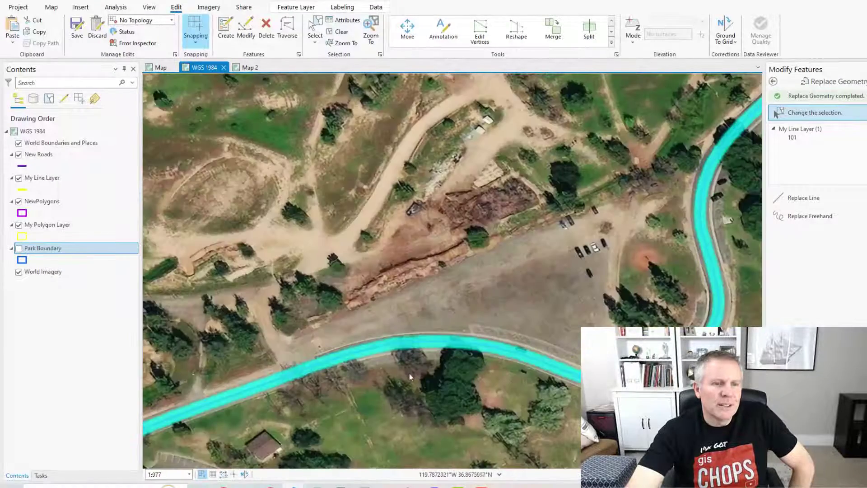
{"action": "scroll", "coordinate": [595, 276], "scroll_direction": "down", "scroll_amount": 2}
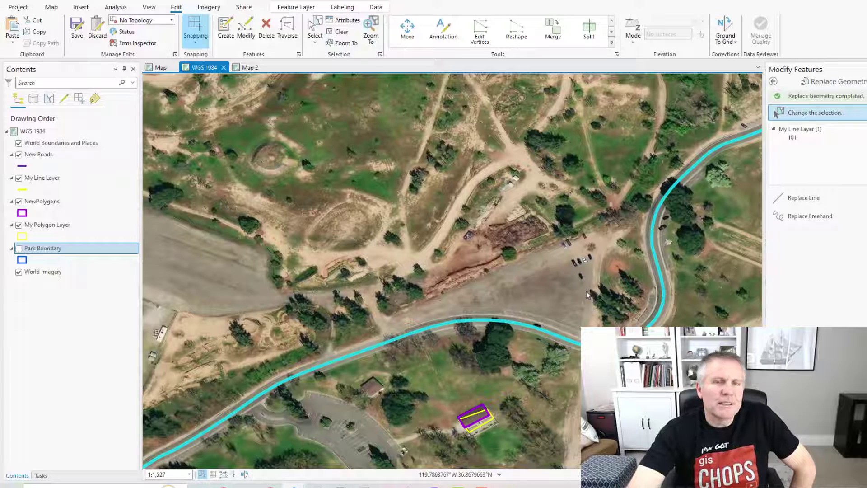
{"action": "left_click_drag", "start_coordinate": [353, 398], "coordinate": [414, 317]}
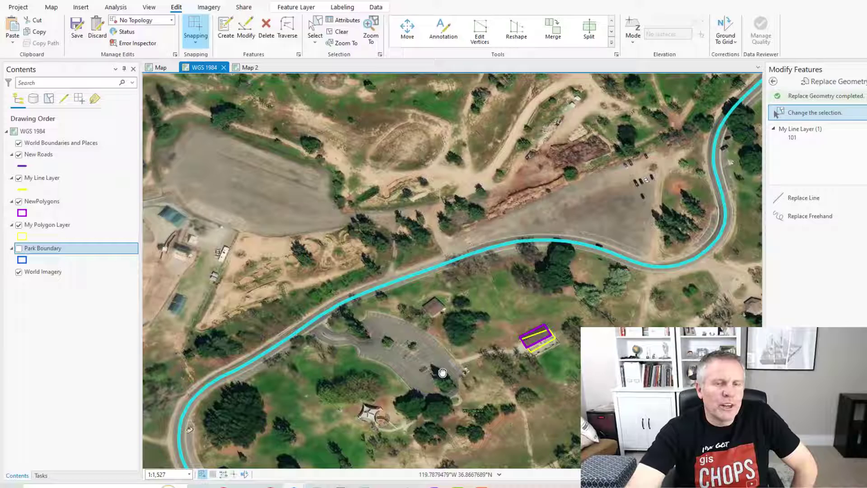
{"action": "scroll", "coordinate": [446, 350], "scroll_direction": "down", "scroll_amount": 2}
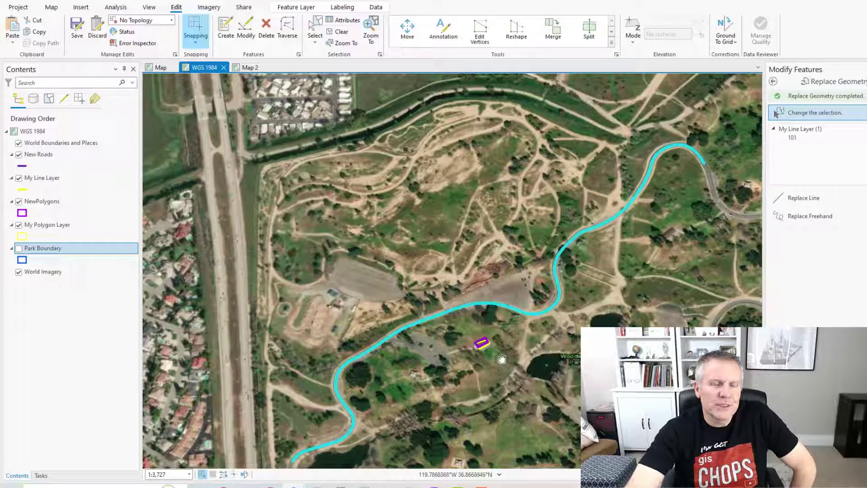
Clear the line selection and pick the yellow building polygon, feature 44.
{"action": "left_click", "coordinate": [432, 327]}
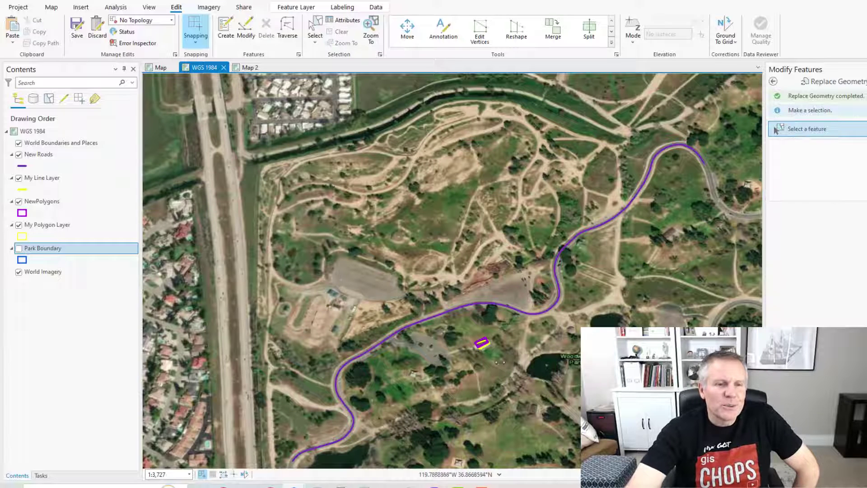
{"action": "scroll", "coordinate": [482, 347], "scroll_direction": "up", "scroll_amount": 5}
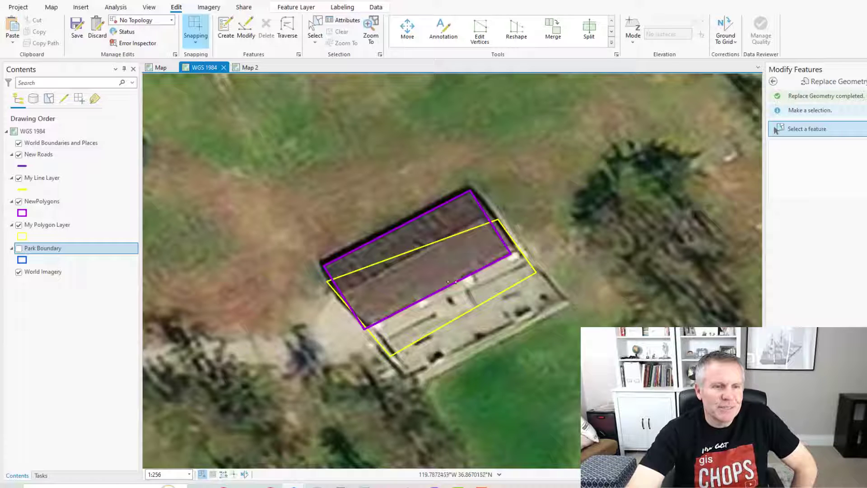
{"action": "scroll", "coordinate": [452, 282], "scroll_direction": "down", "scroll_amount": 3}
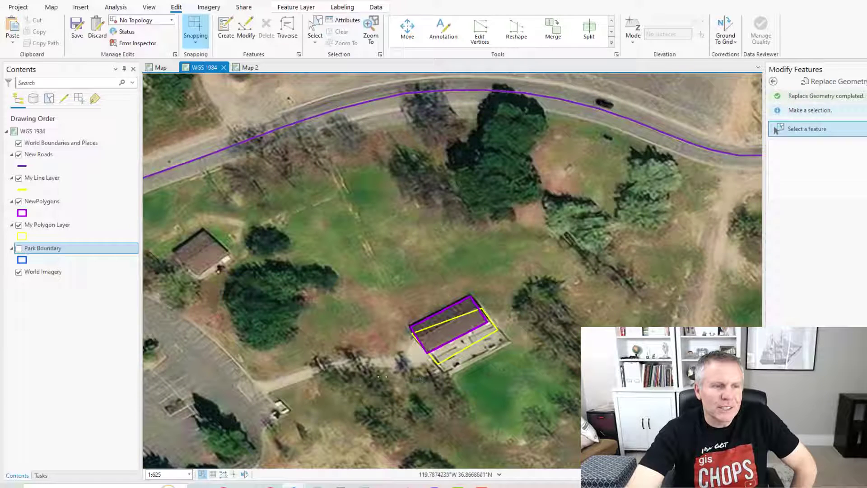
{"action": "left_click", "coordinate": [445, 357]}
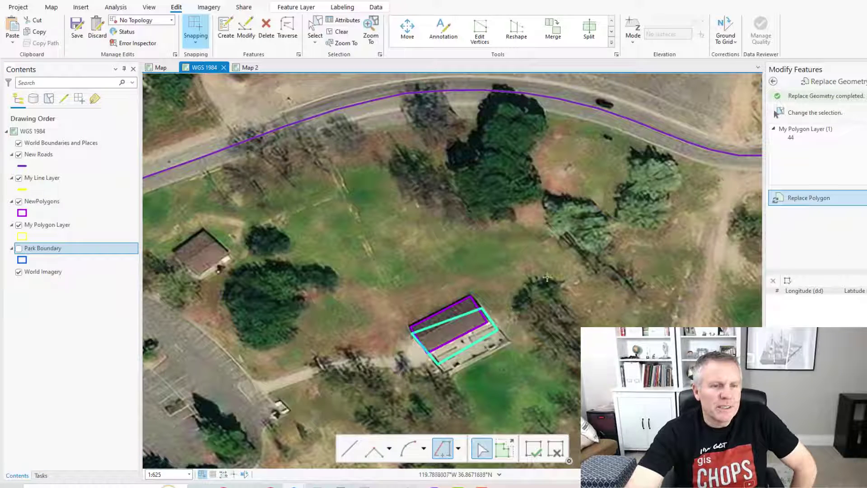
Try replacing the polygon sketch with the building outline, then discard the incorrect sketch.
{"action": "right_click", "coordinate": [462, 307]}
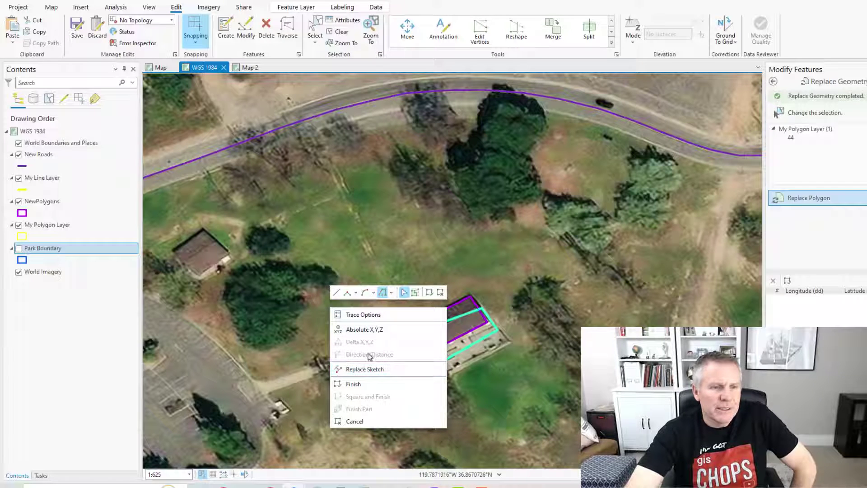
{"action": "left_click", "coordinate": [369, 369]}
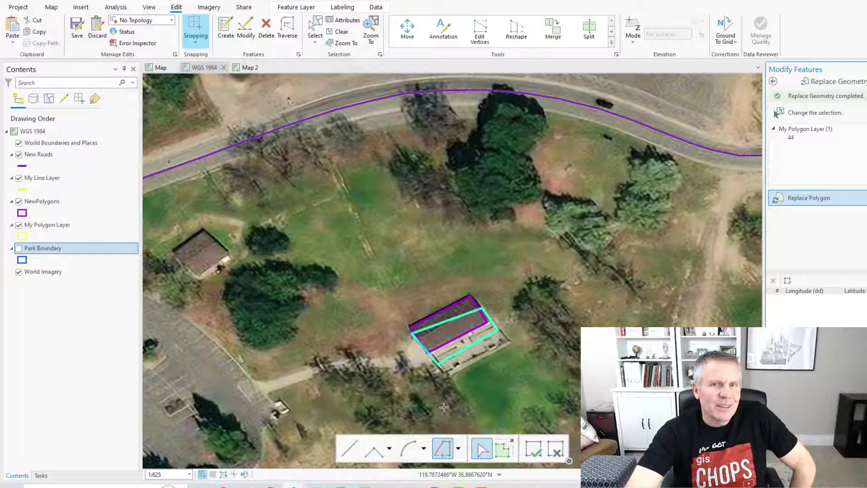
{"action": "right_click", "coordinate": [450, 331]}
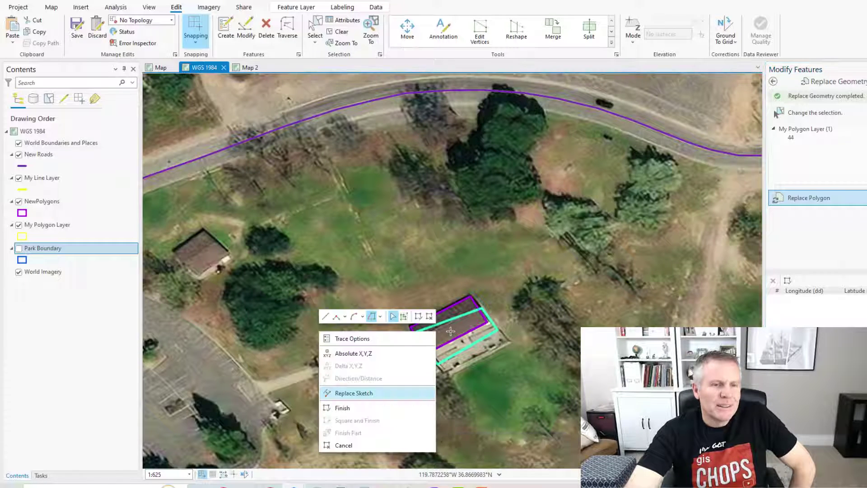
{"action": "left_click", "coordinate": [377, 391]}
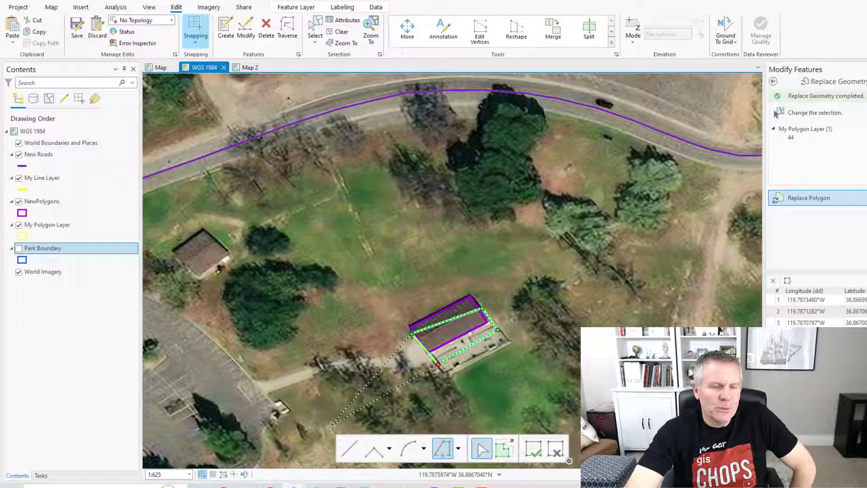
{"action": "left_click", "coordinate": [556, 448]}
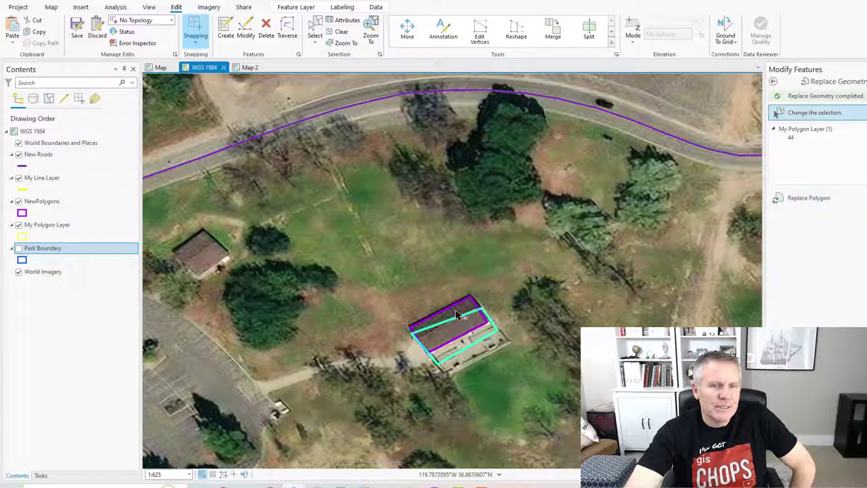
{"action": "left_click", "coordinate": [788, 199]}
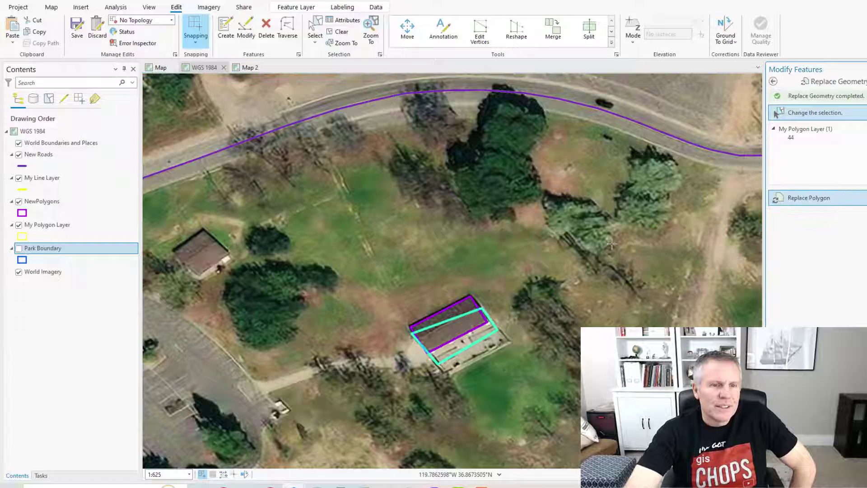
{"action": "right_click", "coordinate": [452, 310]}
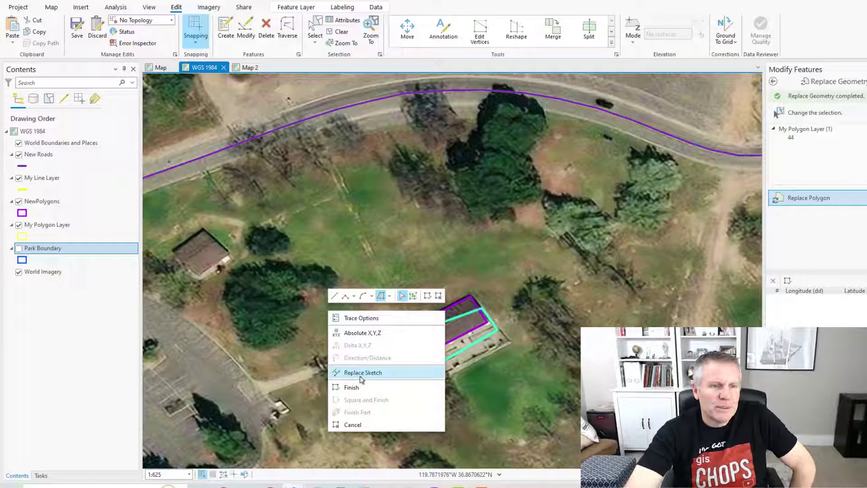
{"action": "left_click", "coordinate": [402, 370]}
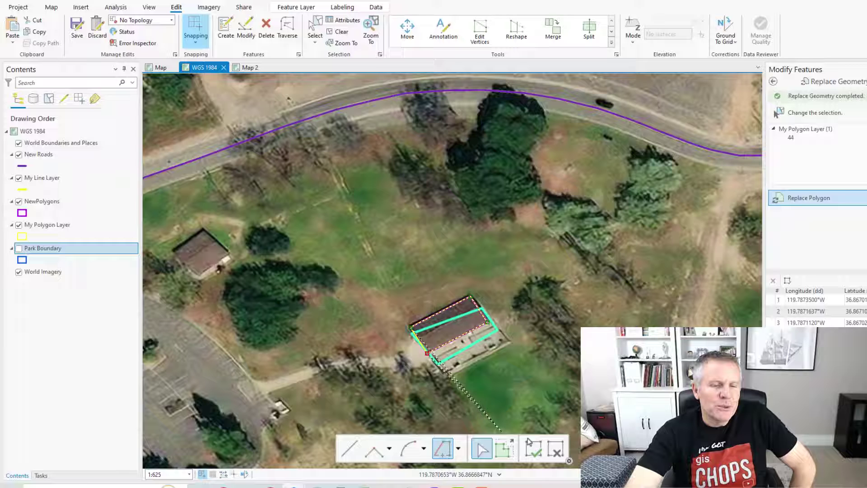
{"action": "left_click", "coordinate": [563, 451]}
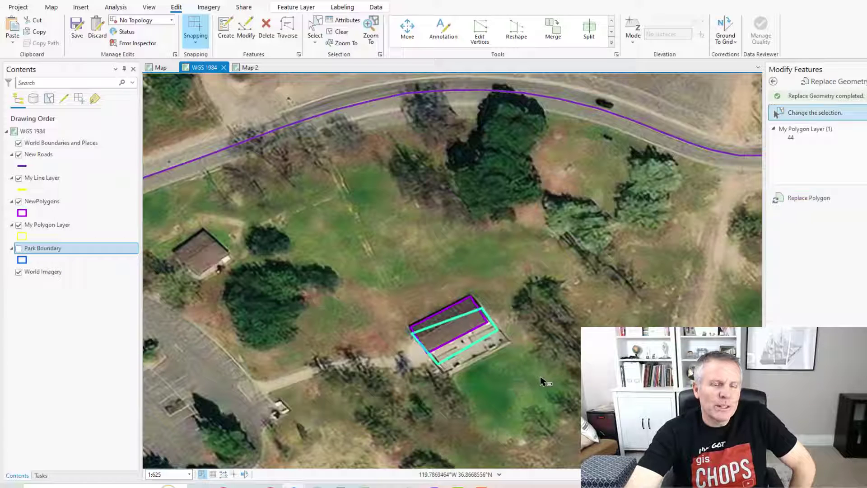
Hide My Polygon Layer and make the new sketch follow the purple building outline.
{"action": "left_click", "coordinate": [19, 225]}
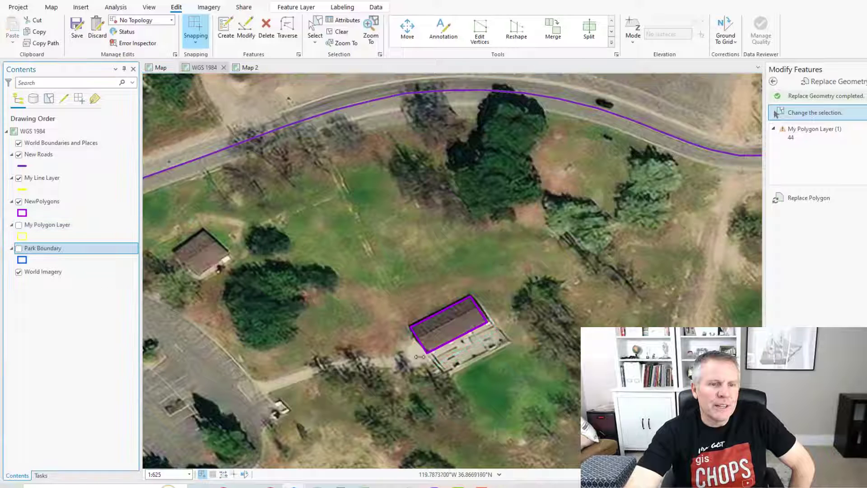
{"action": "left_click", "coordinate": [806, 197]}
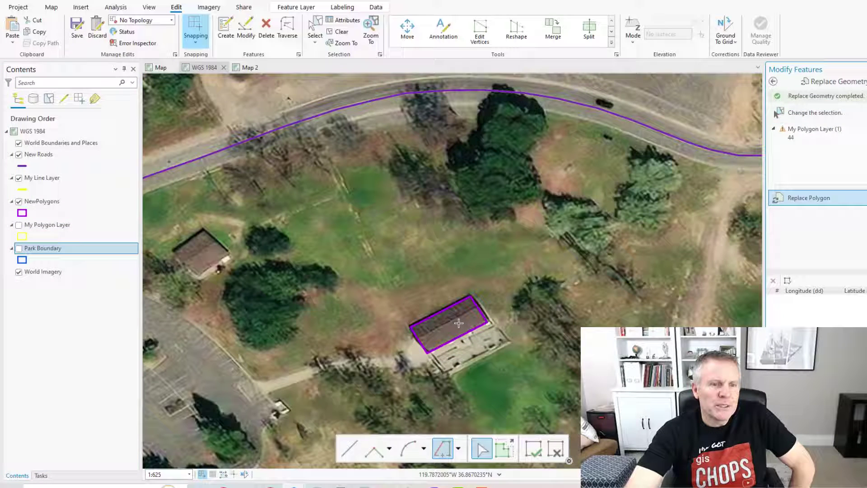
{"action": "right_click", "coordinate": [331, 318]}
{"action": "left_click", "coordinate": [378, 386]}
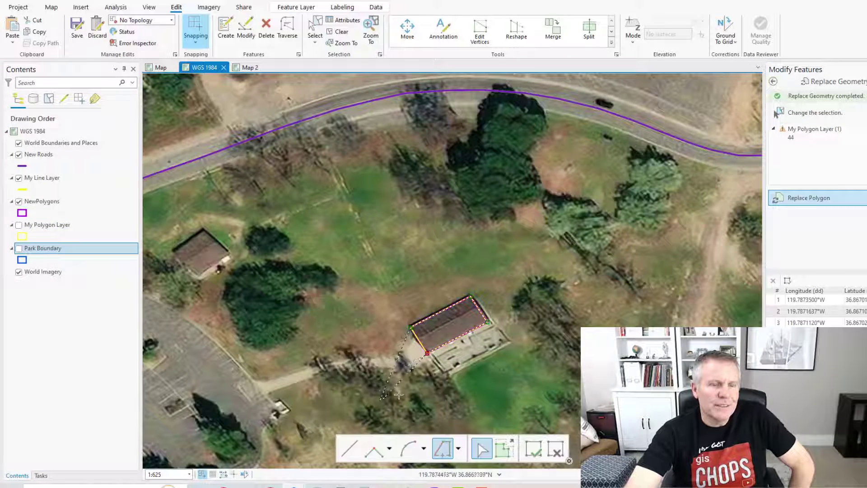